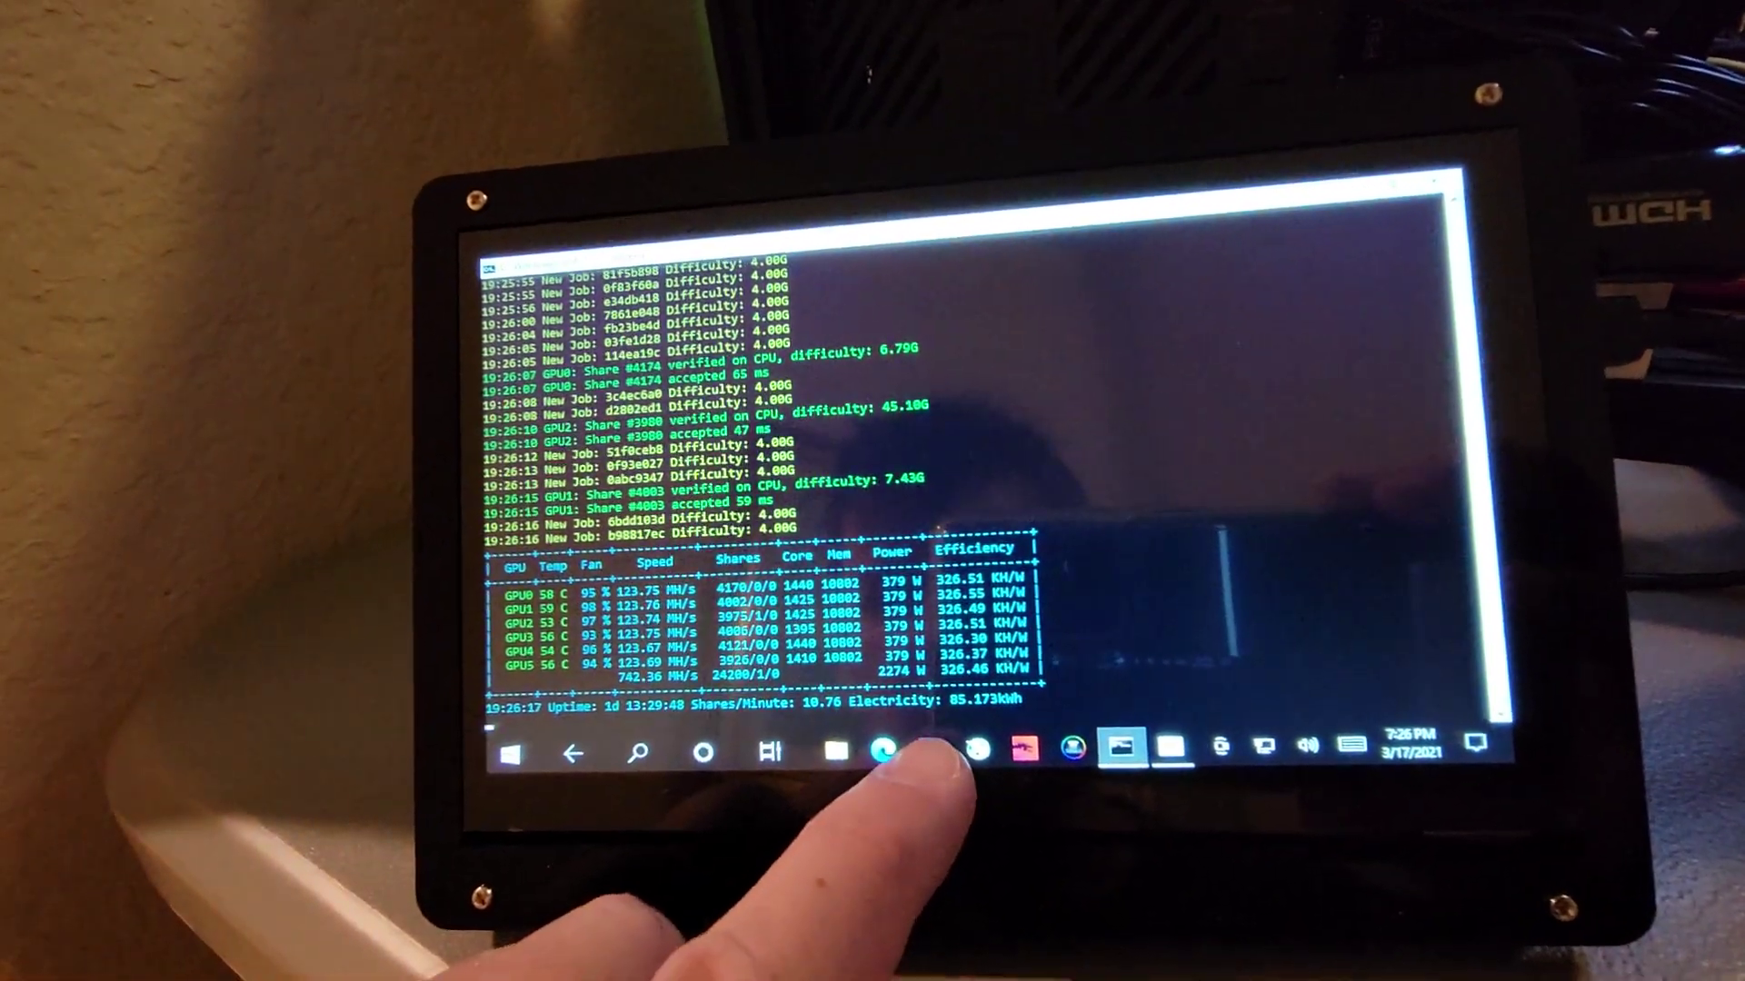
Show the ASUS mining optimization software briefly, then bring MSI Afterburner over the miner log
click(931, 752)
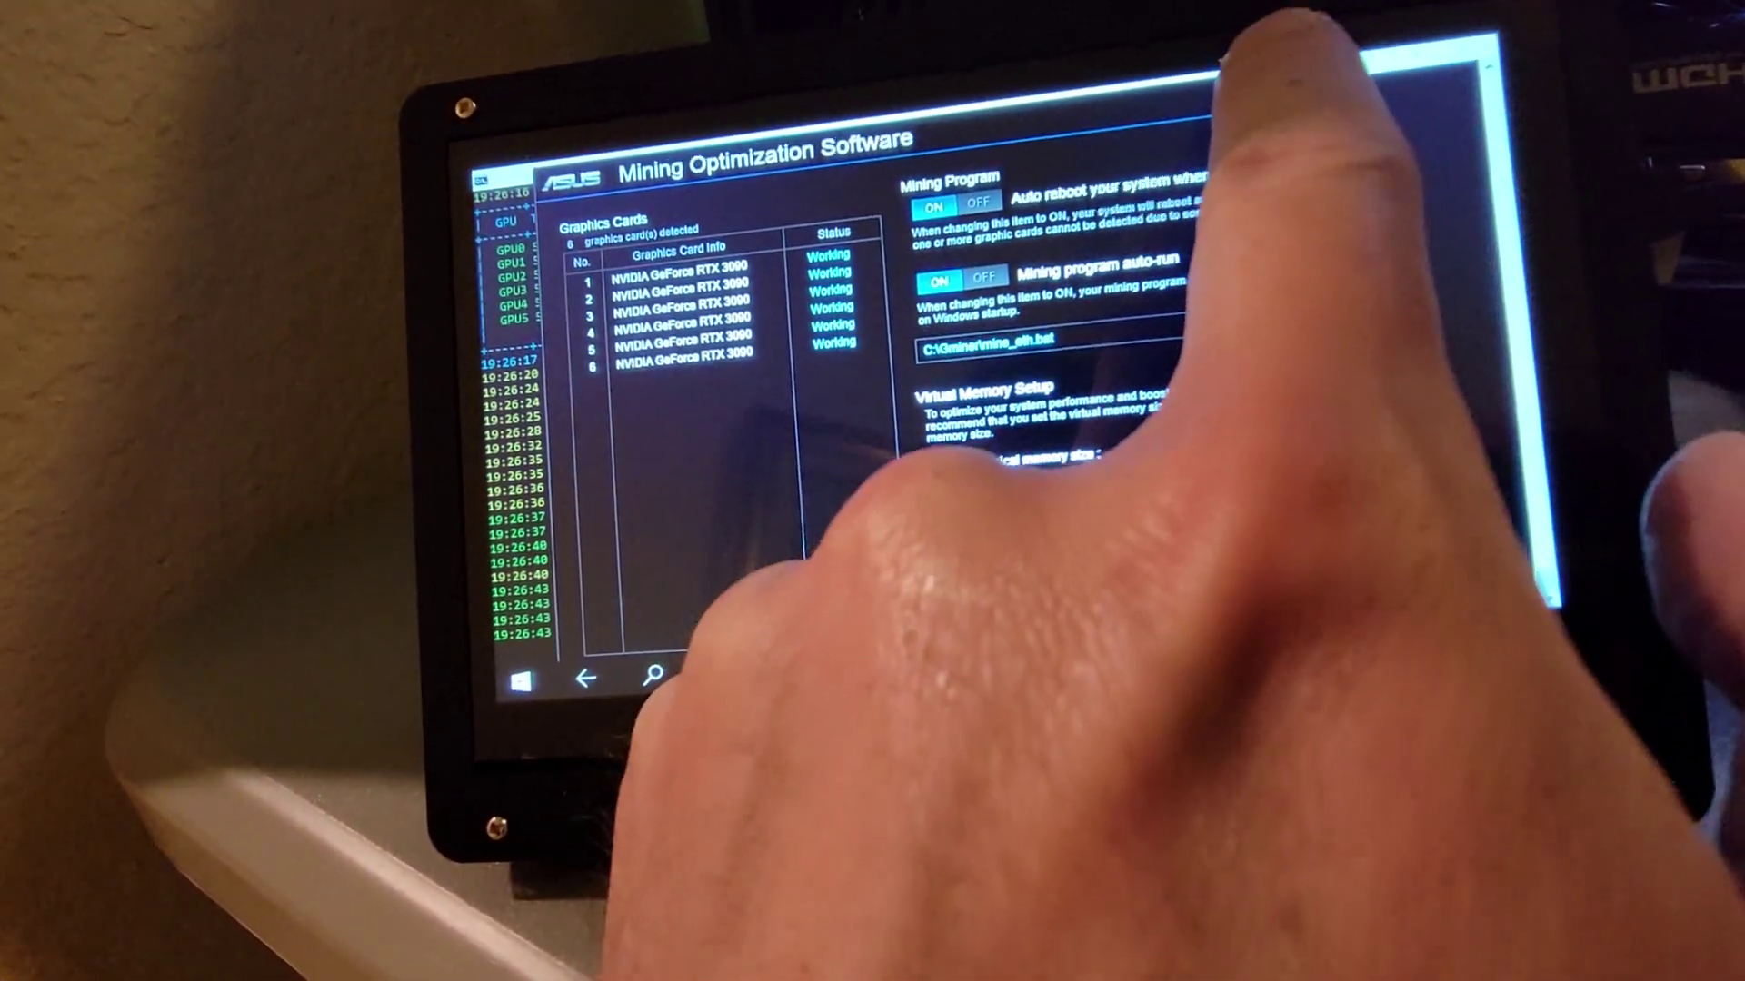
click(1282, 55)
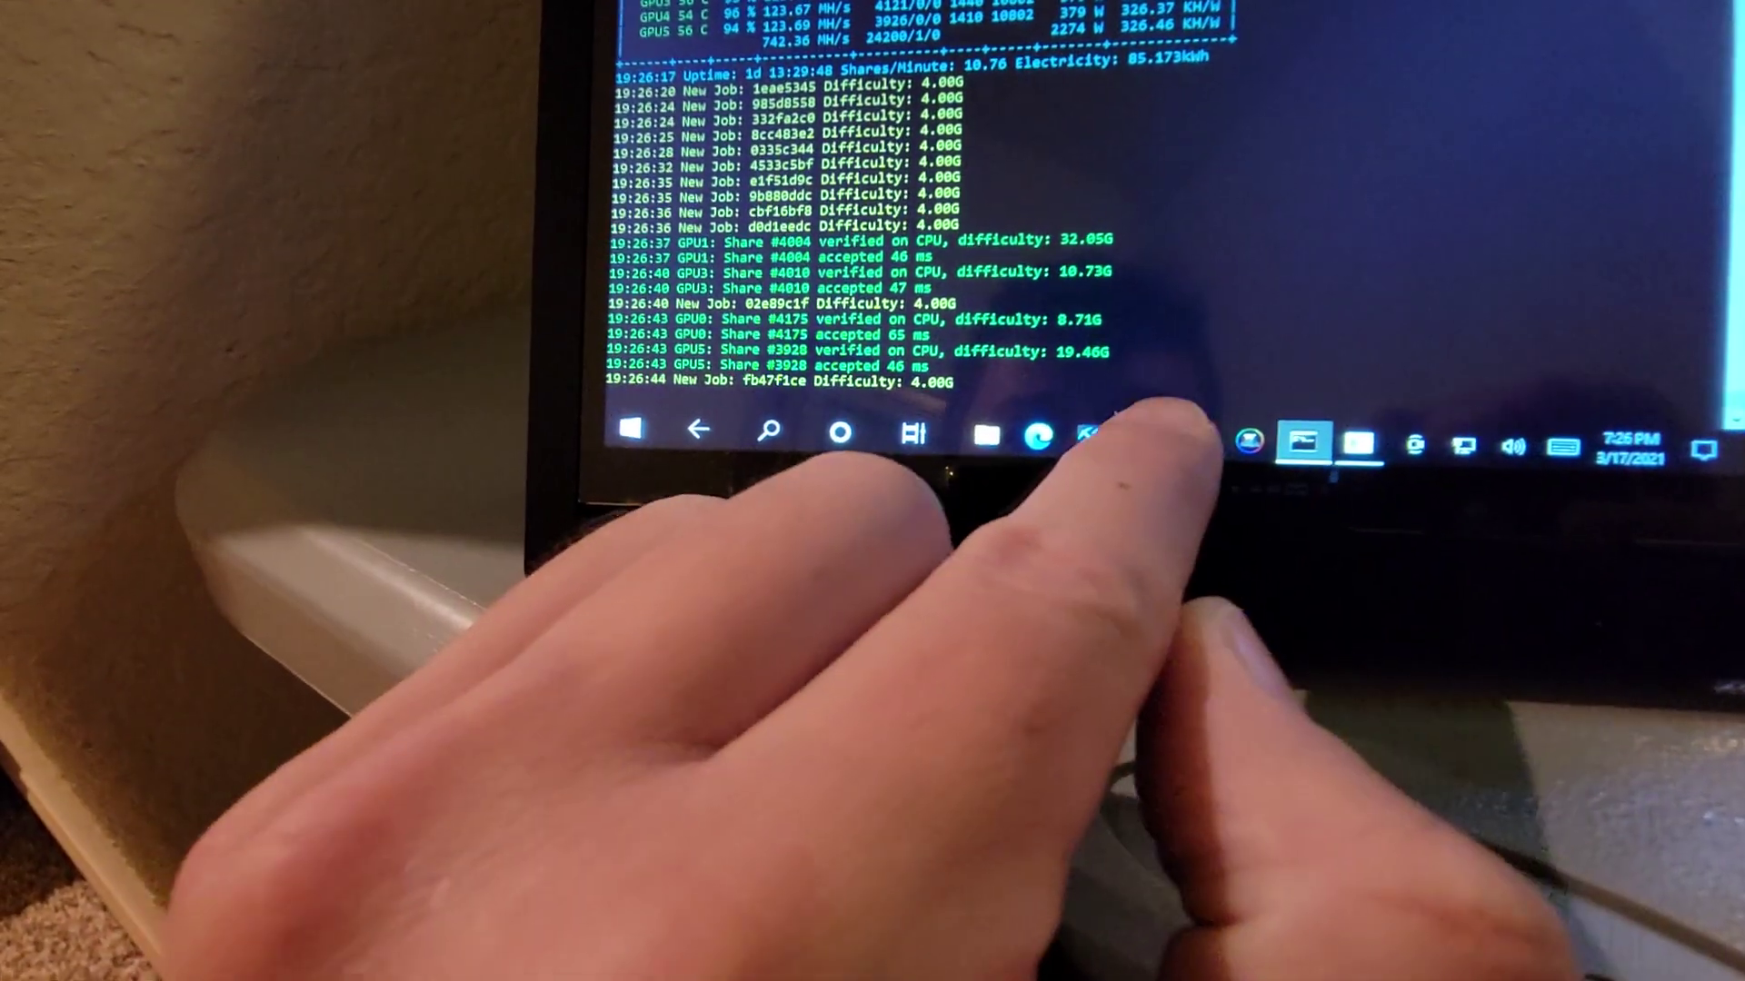
click(1193, 437)
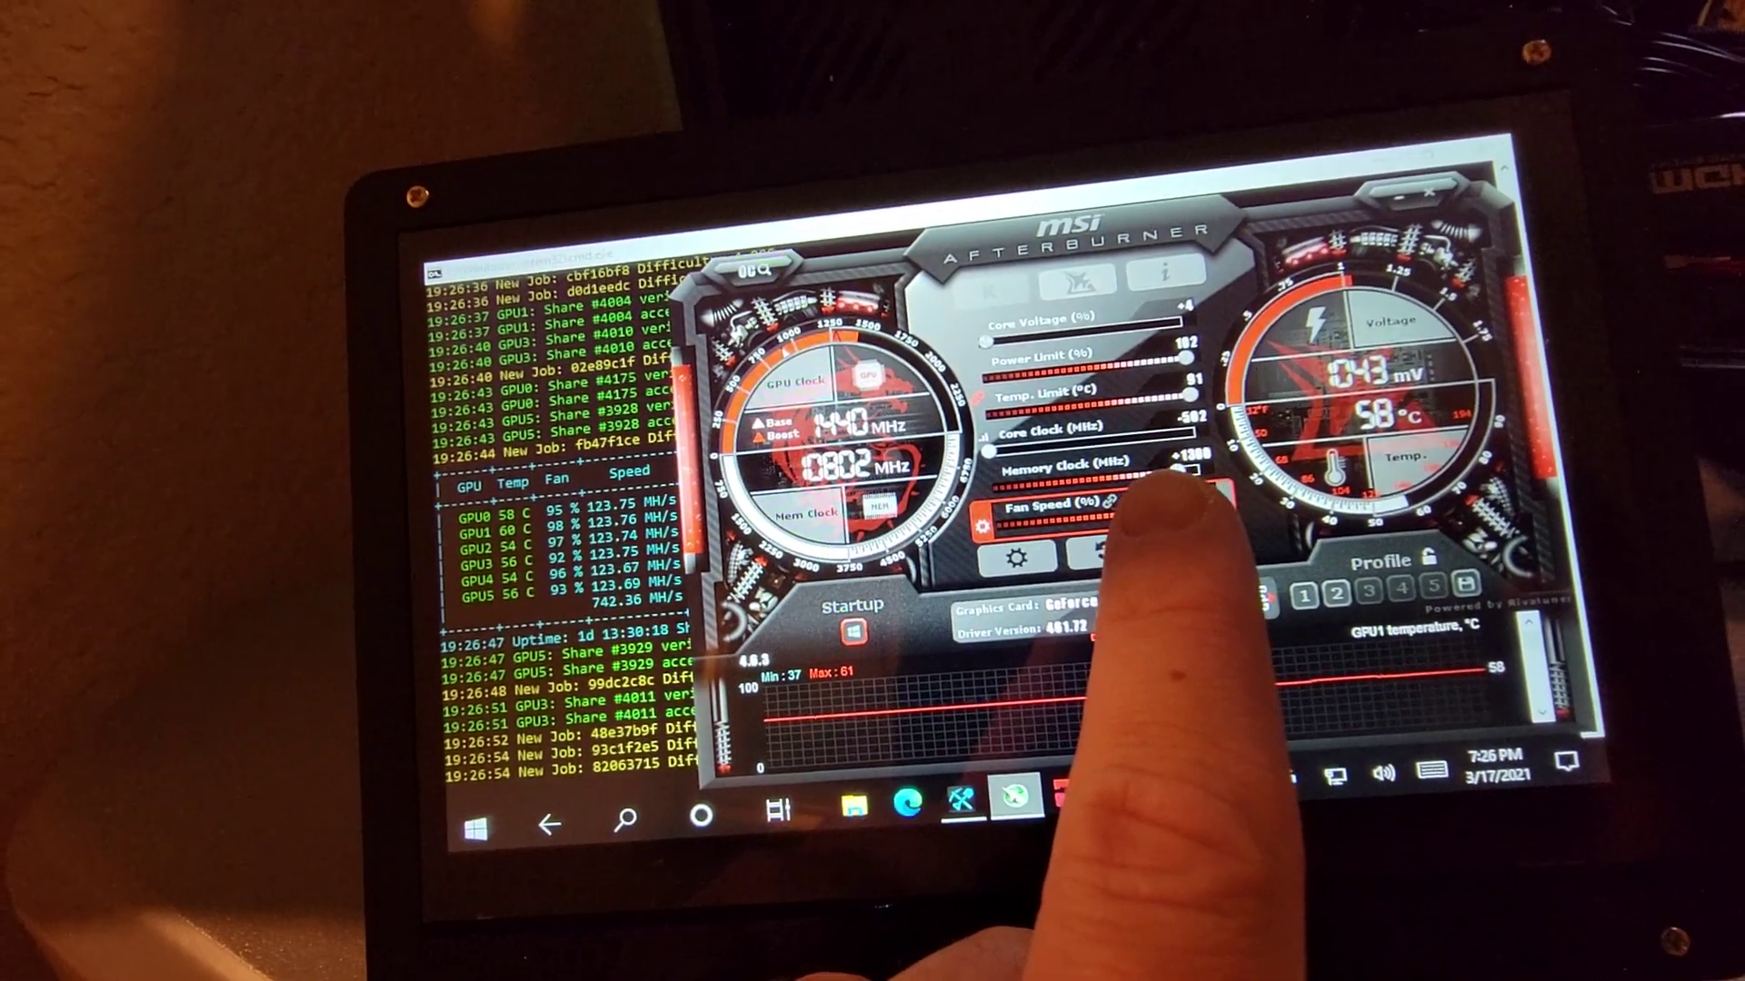
Set the RTX 3090 fan speed to 100 percent and return to the GMiner console
drag(1197, 508, 1025, 523)
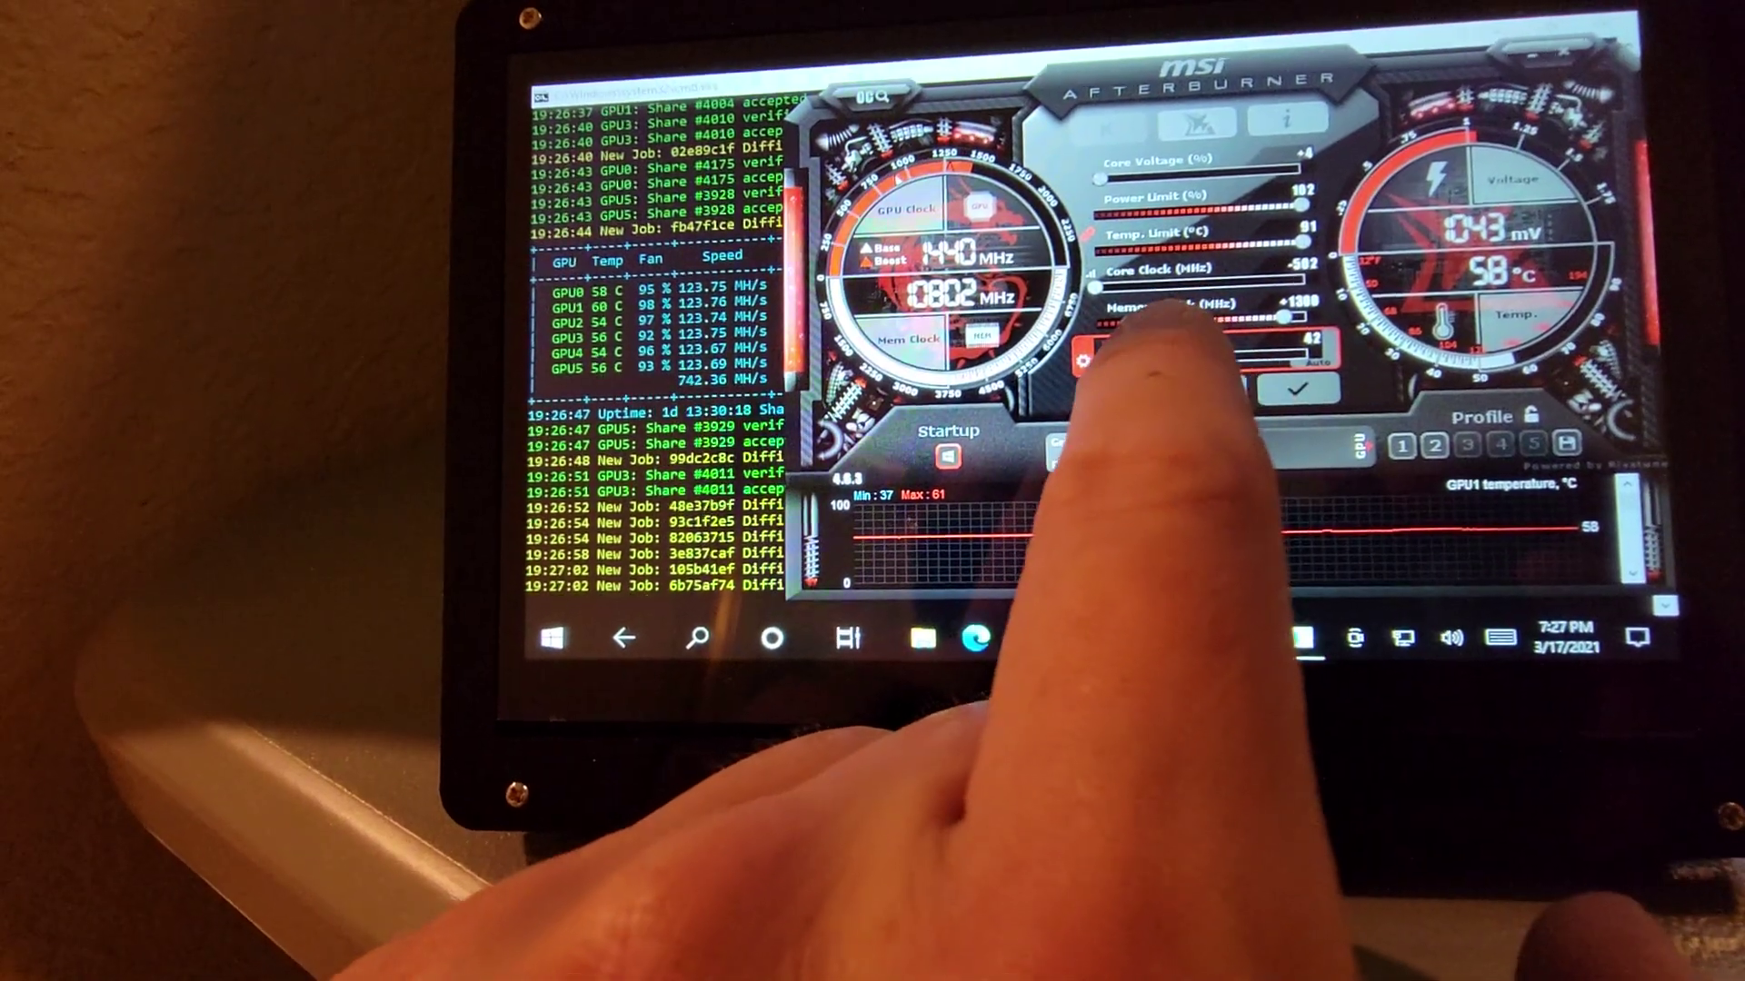
drag(1134, 358, 1301, 357)
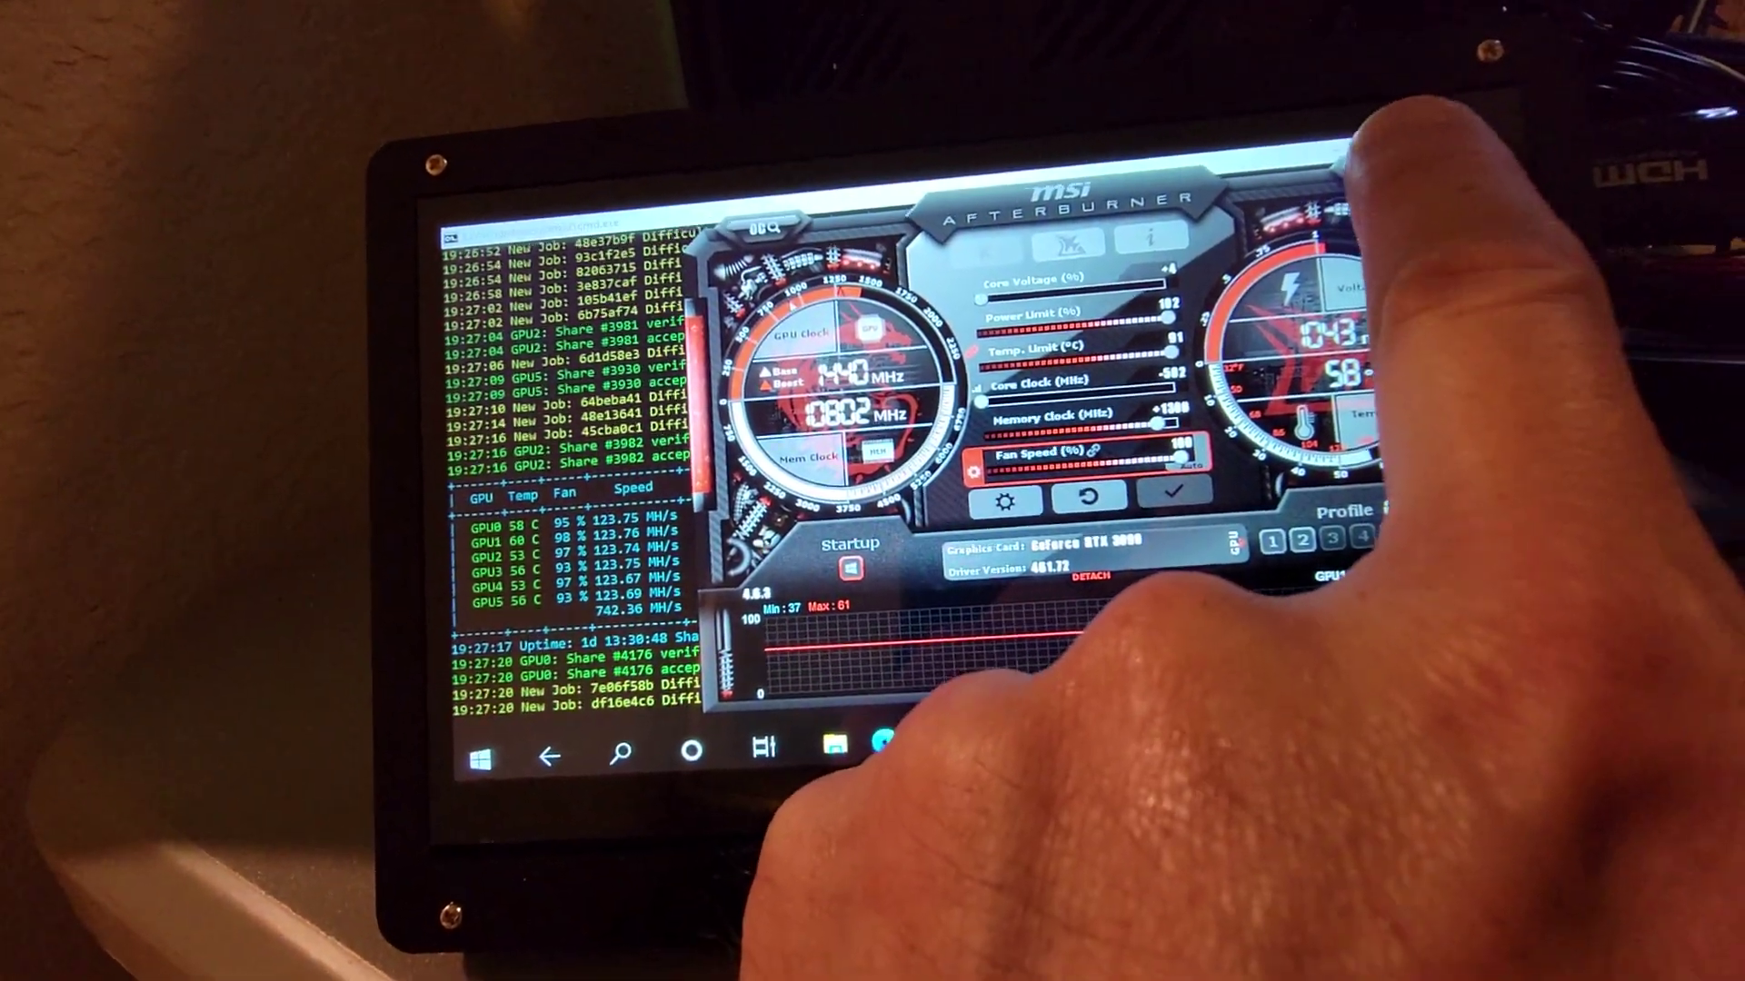
click(1356, 162)
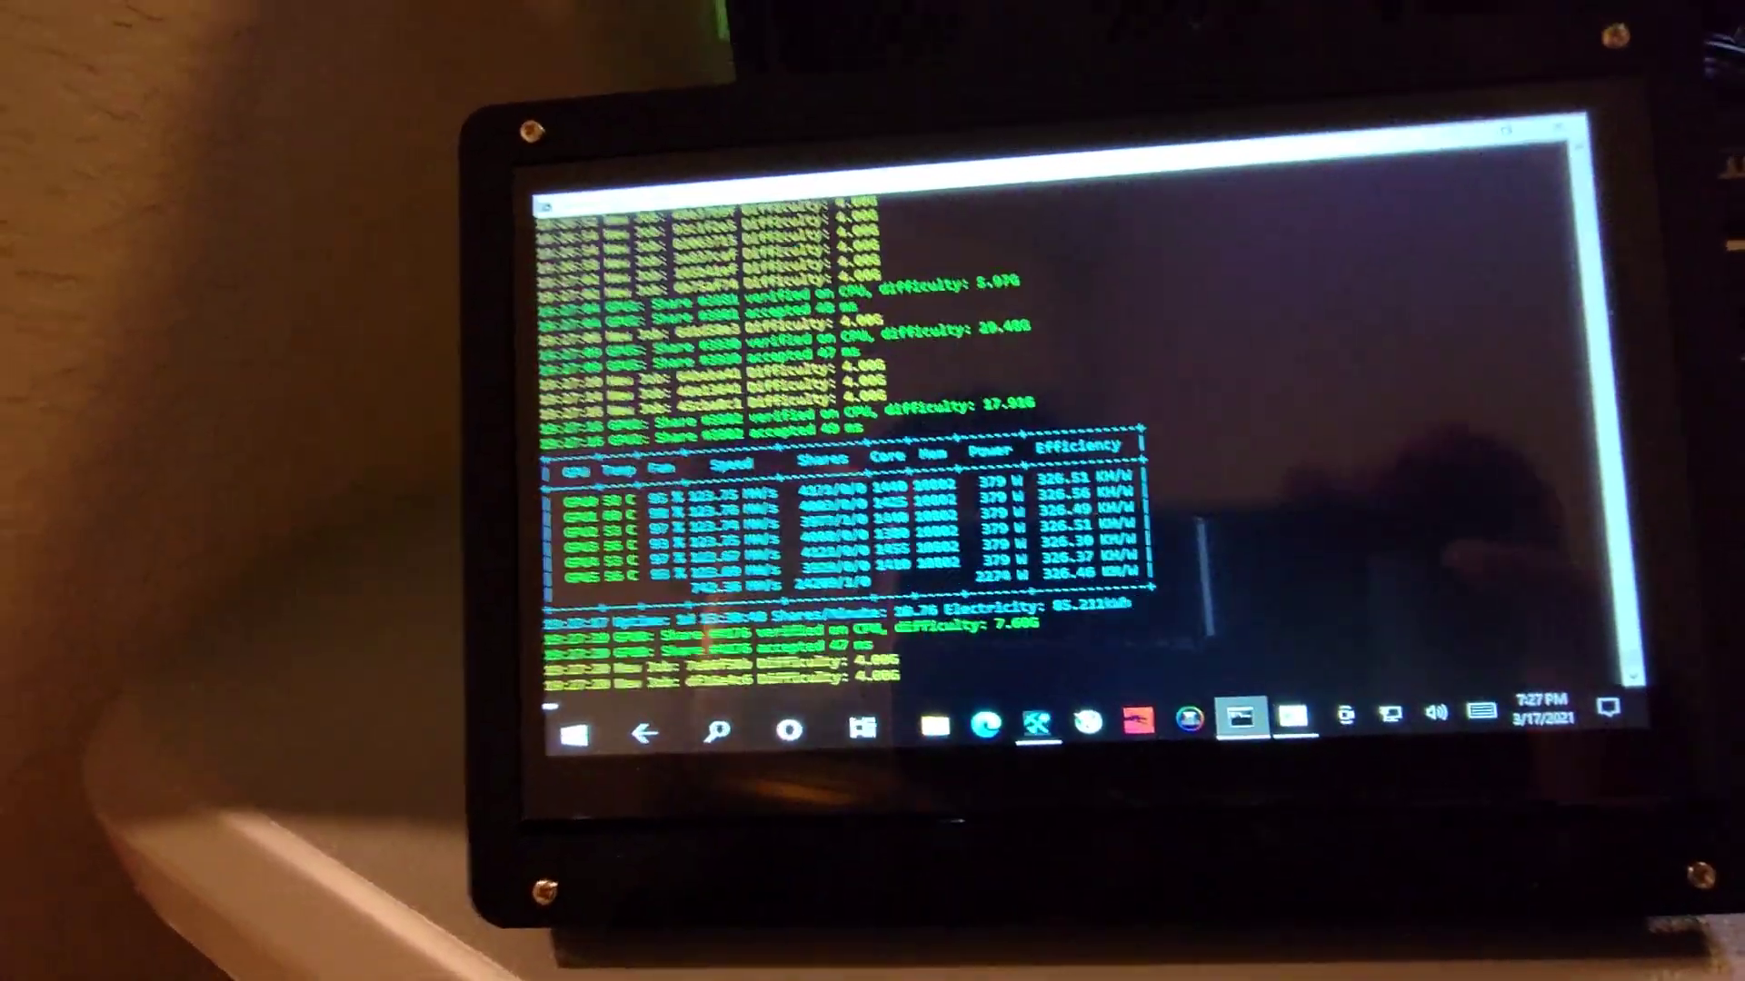